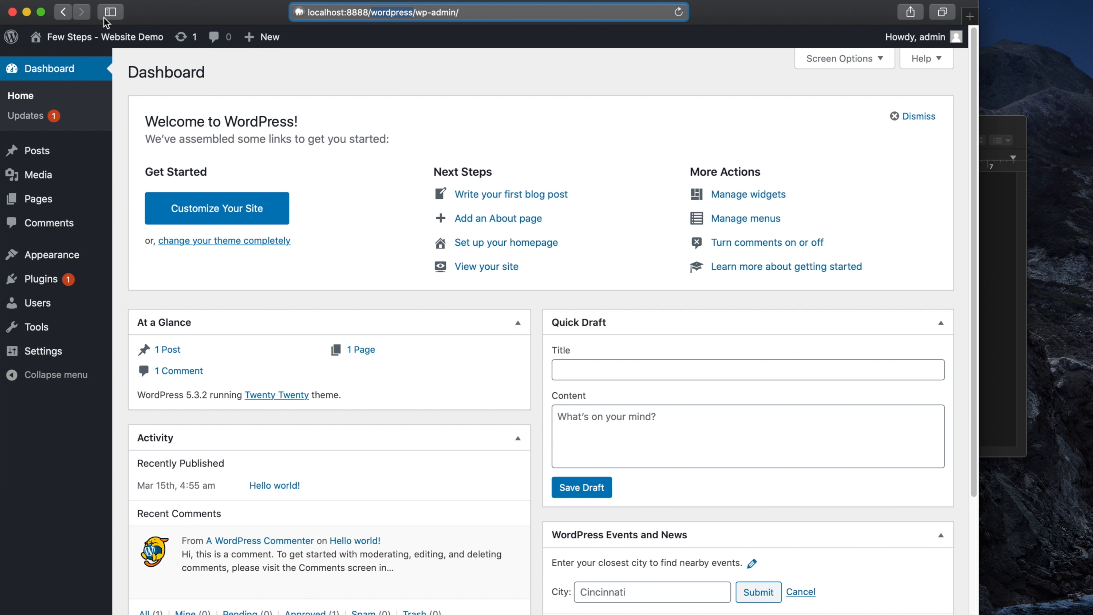
Reload the admin page, then load localhost:8888/wordpress/ with wp-admin removed from the address.
{"action": "left_click", "coordinate": [678, 12]}
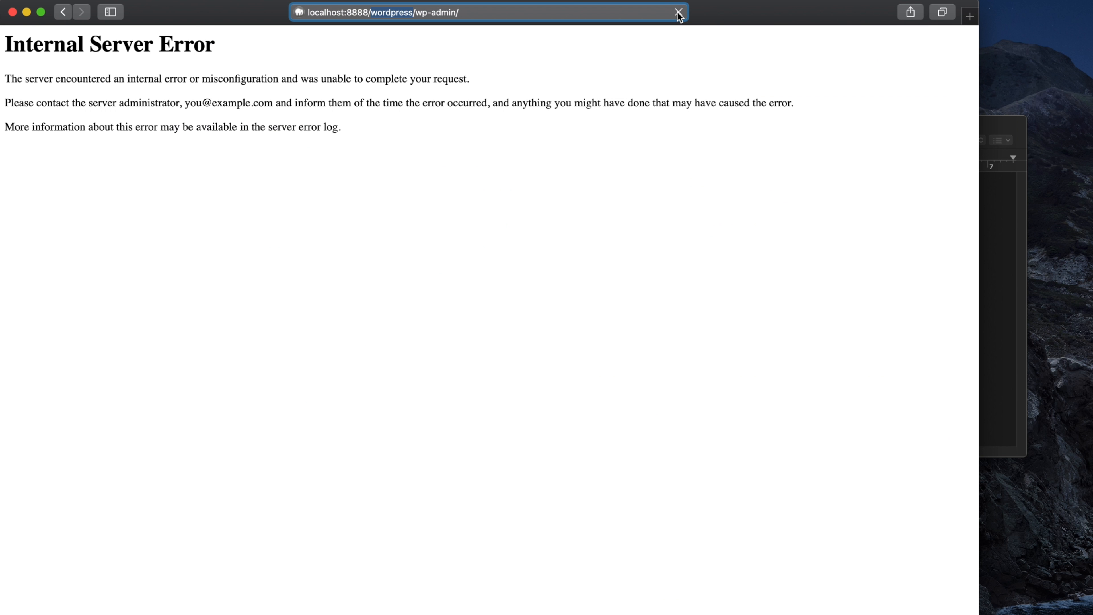
{"action": "left_click", "coordinate": [418, 12]}
{"action": "left_click_drag", "start_coordinate": [417, 12], "coordinate": [515, 25]}
{"action": "key", "text": "BackSpace"}
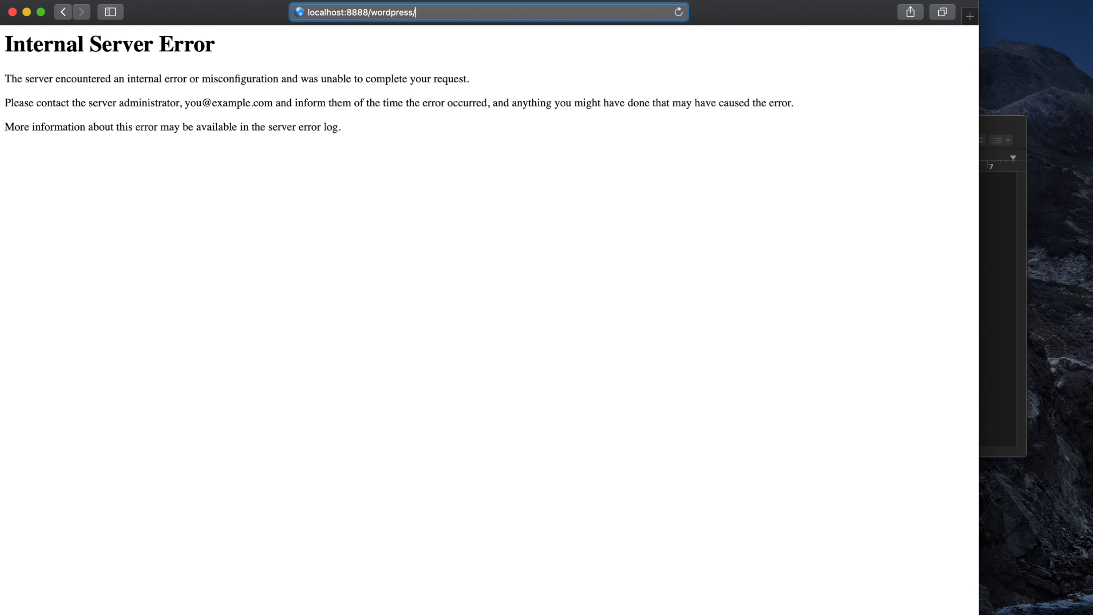
{"action": "key", "text": "Return"}
Highlight the empty Index of /wordpress heading, then bring MAMP forward.
{"action": "left_click_drag", "start_coordinate": [5, 44], "coordinate": [225, 66]}
{"action": "left_click", "coordinate": [225, 66]}
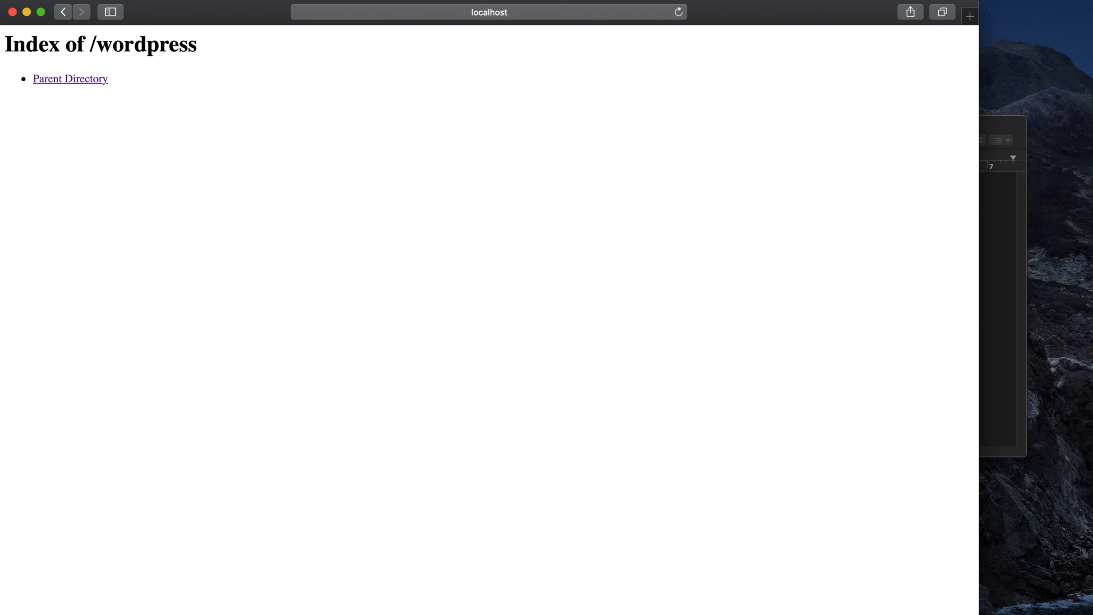
{"action": "key", "text": "super+Tab"}
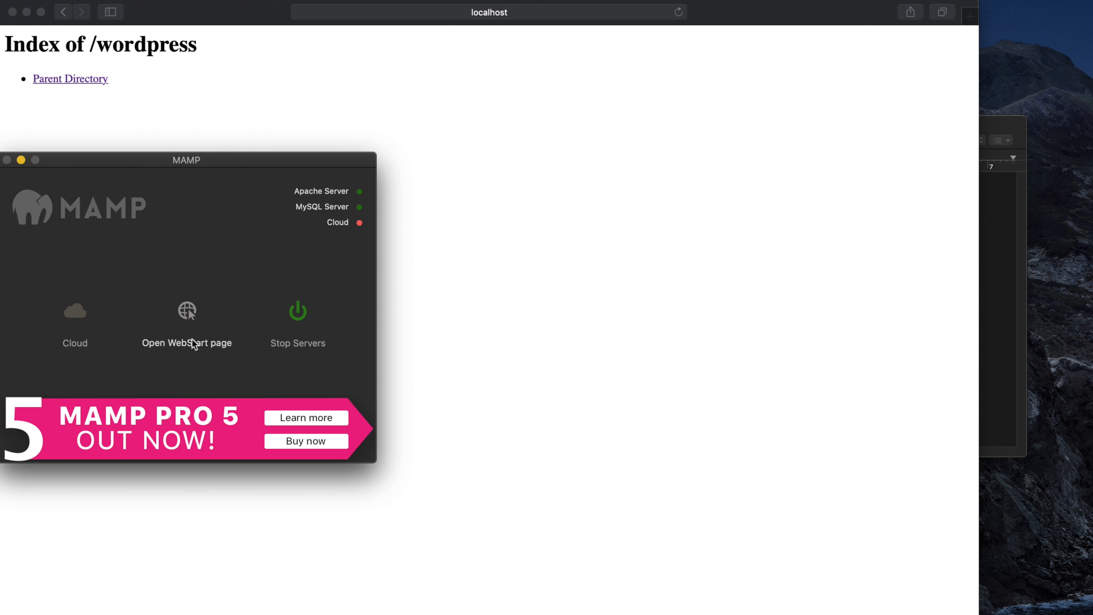
Launch phpMyAdmin in a new tab from the MAMP WebStart page's Tools menu.
{"action": "left_click", "coordinate": [192, 340]}
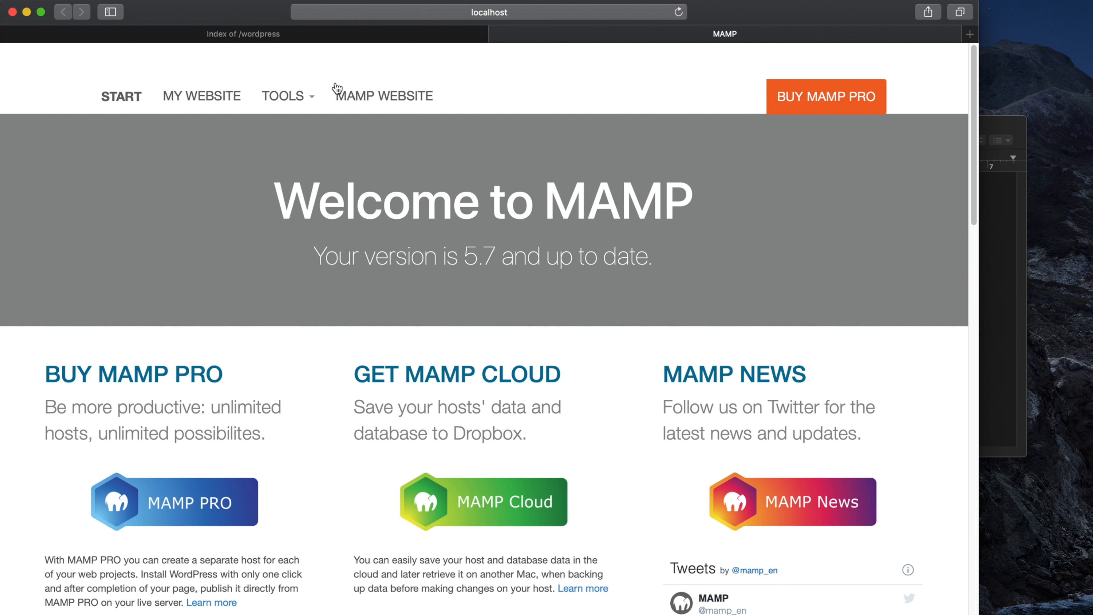
{"action": "left_click", "coordinate": [285, 95]}
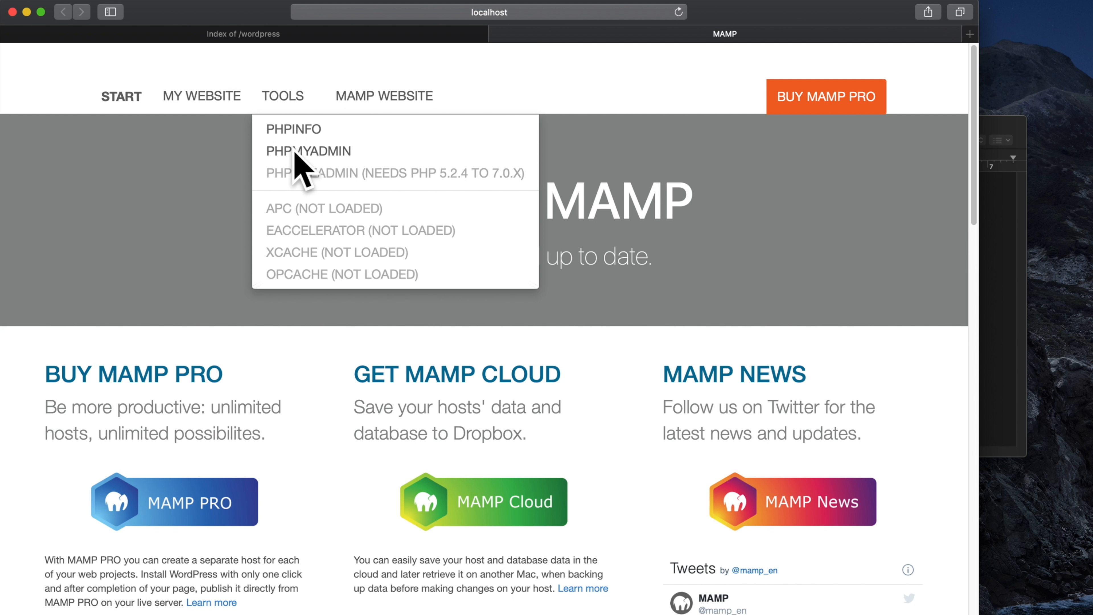
{"action": "left_click", "coordinate": [307, 151]}
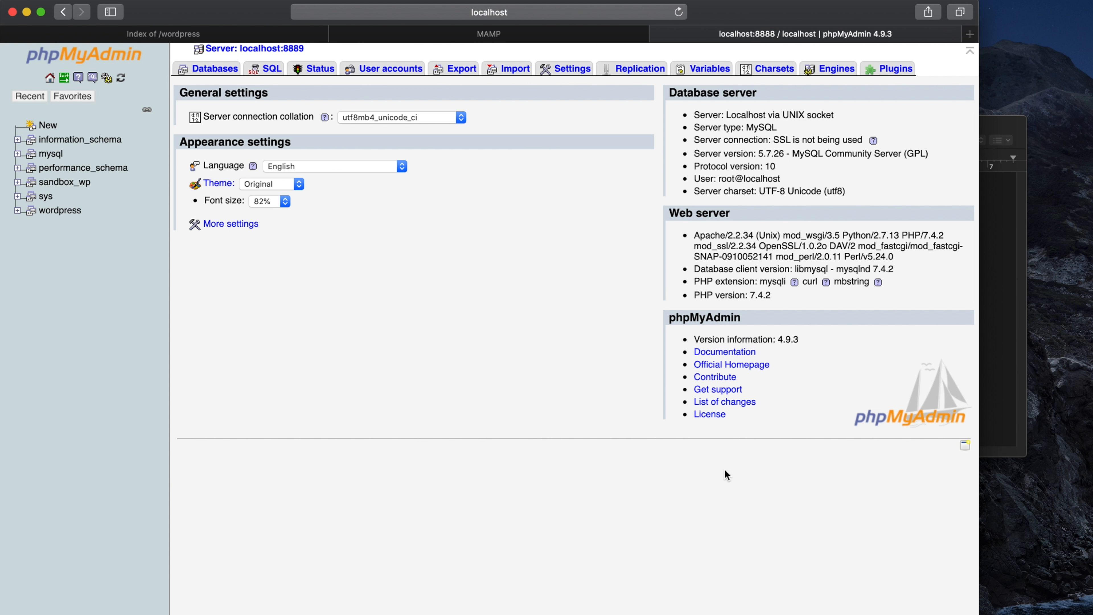
Confirm the database name 'wordpress' in the notes, then open that database in phpMyAdmin.
{"action": "key", "text": "super+Tab"}
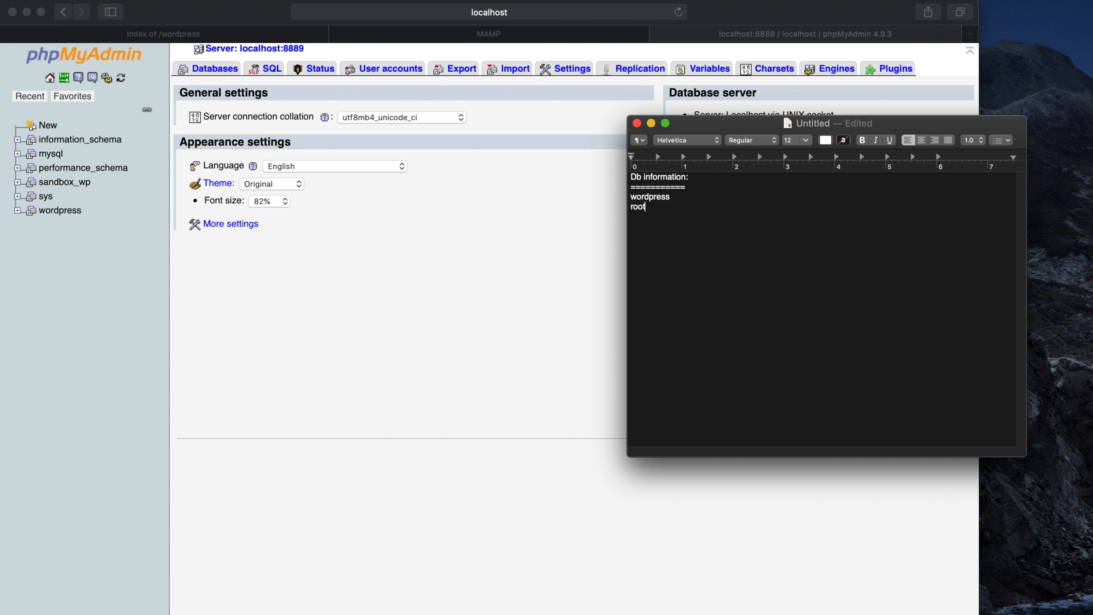
{"action": "left_click_drag", "start_coordinate": [672, 197], "coordinate": [621, 198]}
{"action": "left_click", "coordinate": [485, 271]}
{"action": "left_click", "coordinate": [56, 215]}
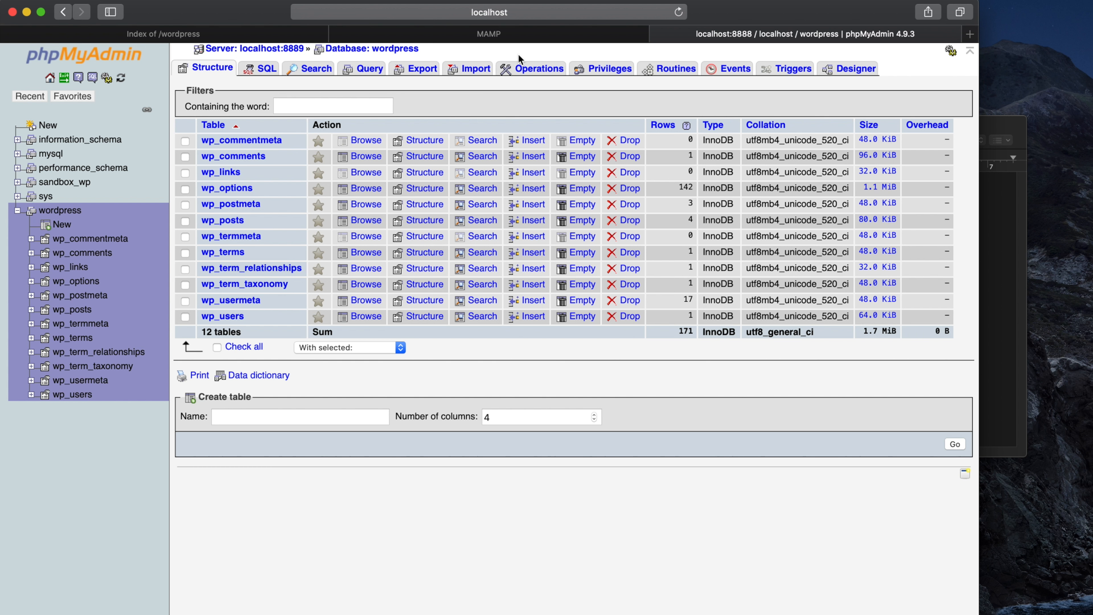
Drop the wordpress database from its Operations tab and confirm the DROP DATABASE statement.
{"action": "left_click", "coordinate": [539, 69]}
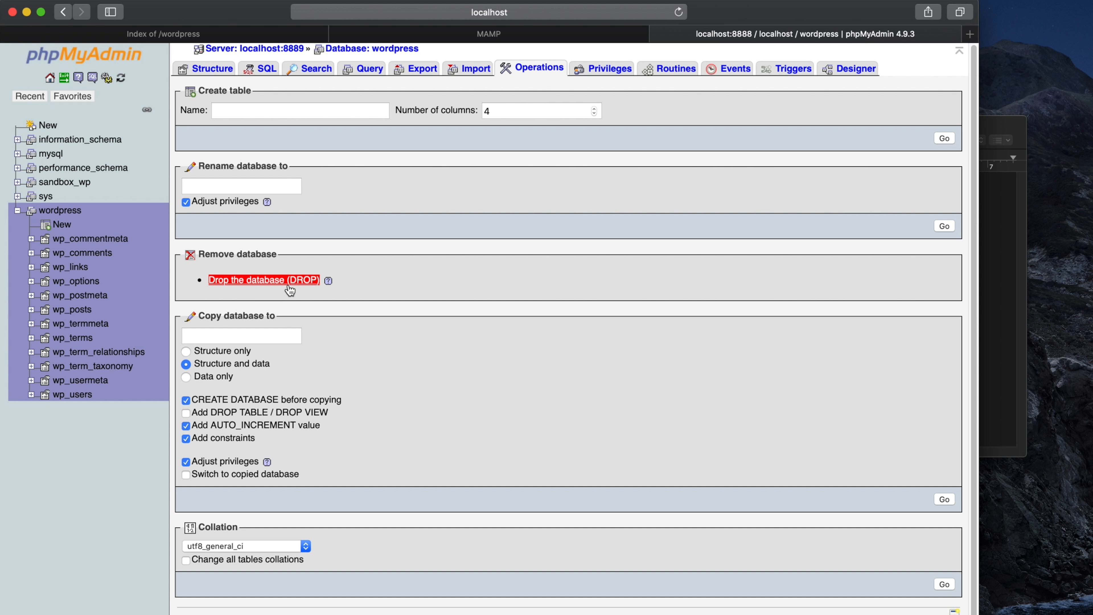
{"action": "left_click", "coordinate": [257, 283]}
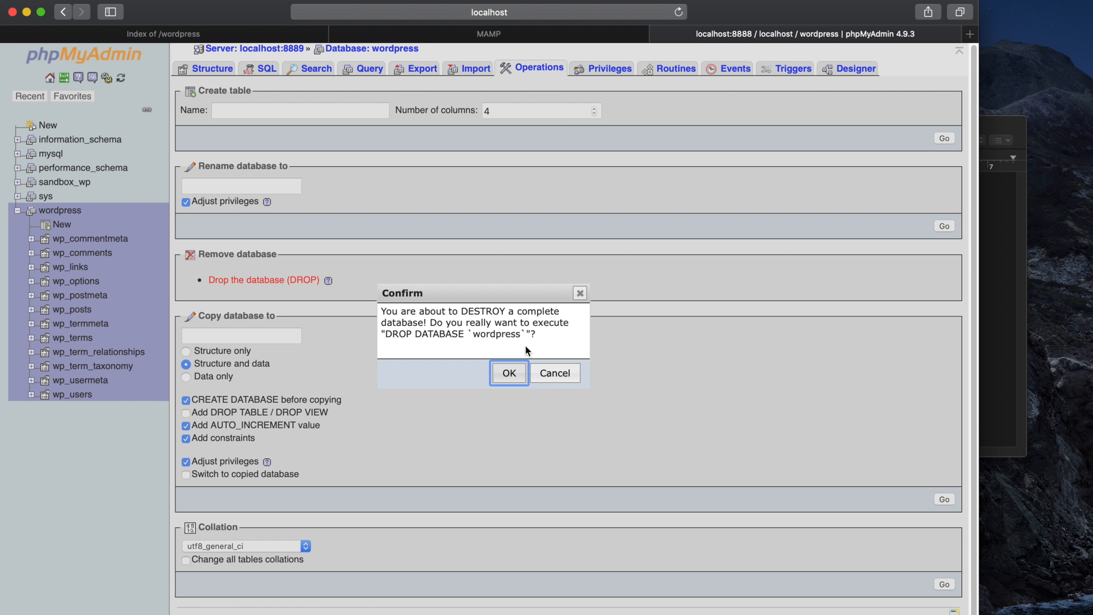
{"action": "left_click_drag", "start_coordinate": [384, 333], "coordinate": [508, 333]}
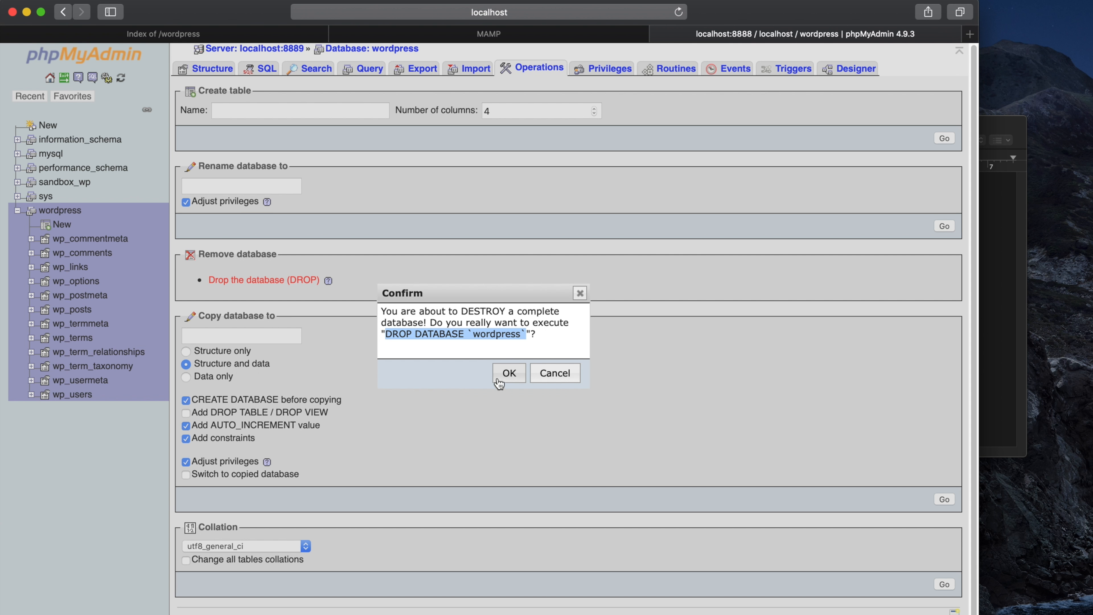
{"action": "left_click", "coordinate": [506, 384]}
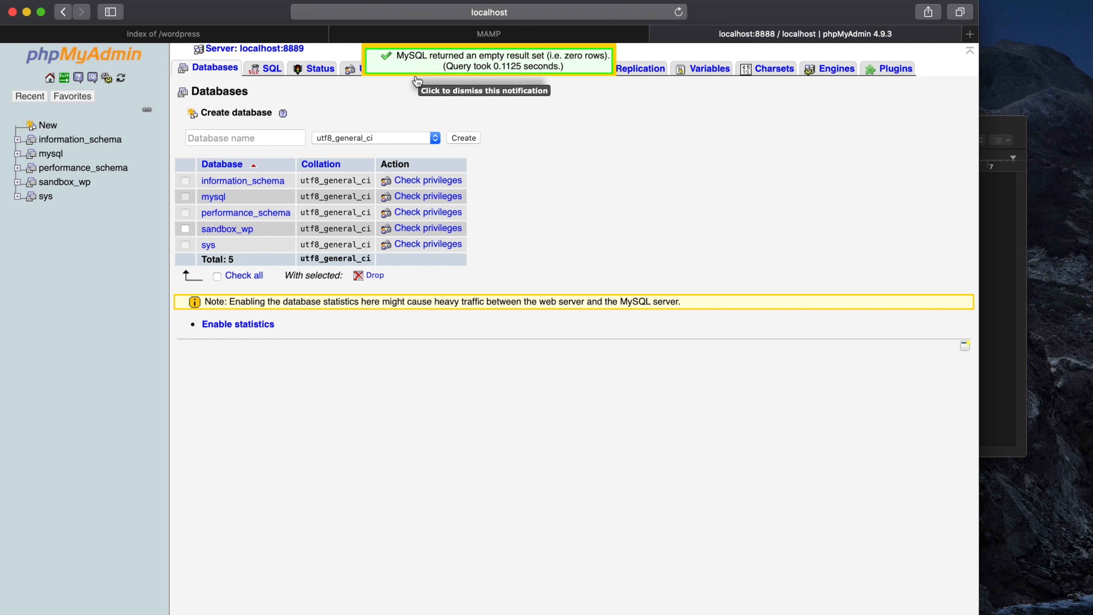
Dismiss the success notice and add a '.' mark after wordpress in the notes.
{"action": "left_click", "coordinate": [534, 66]}
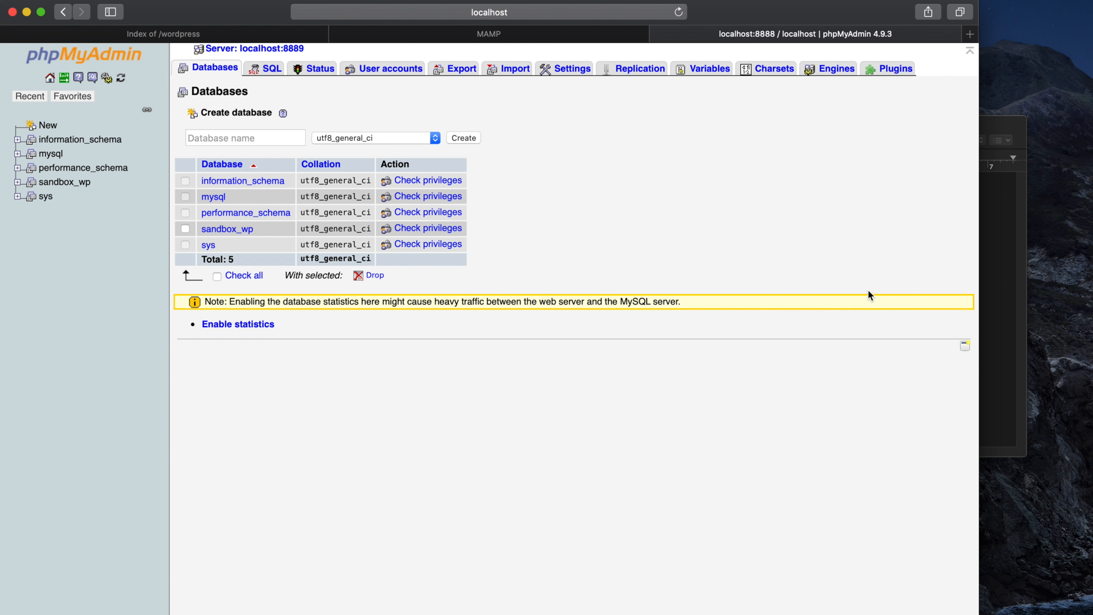
{"action": "left_click", "coordinate": [992, 282]}
{"action": "left_click", "coordinate": [684, 197]}
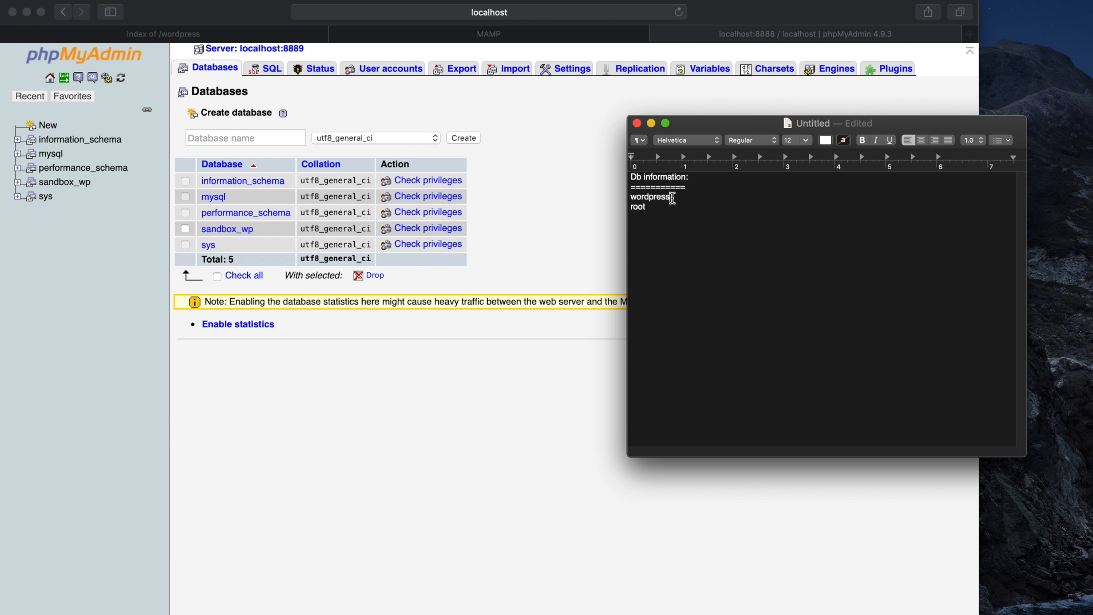
{"action": "type", "text": ". X"}
{"action": "left_click", "coordinate": [653, 209]}
{"action": "left_click_drag", "start_coordinate": [653, 209], "coordinate": [632, 205]}
Add two new lines, 'Abc' and 'exy', below the user name line in the notes.
{"action": "left_click", "coordinate": [519, 148]}
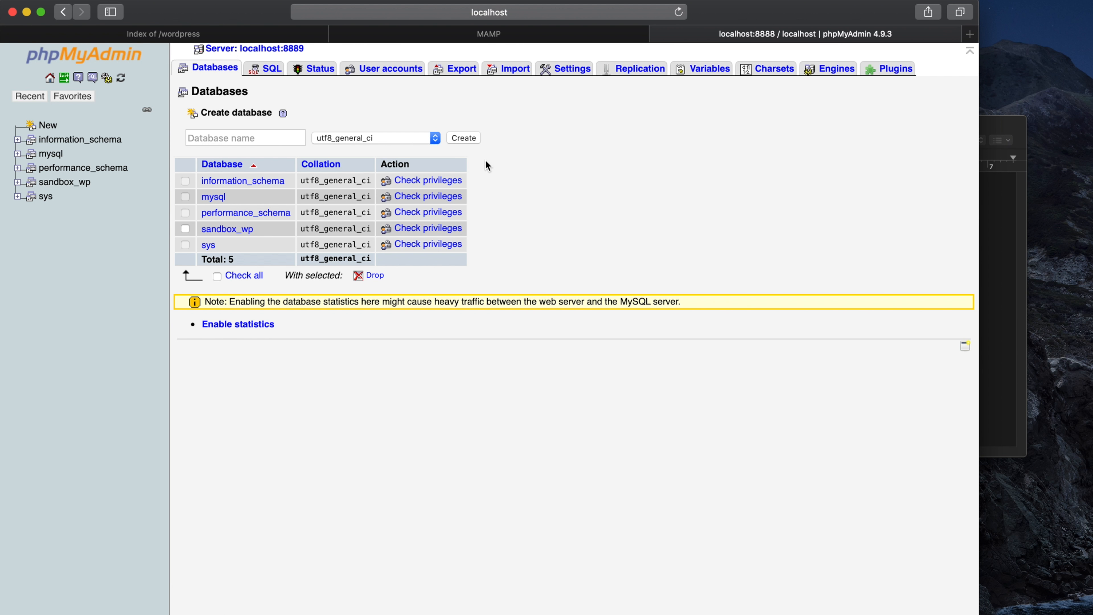
{"action": "left_click", "coordinate": [990, 362]}
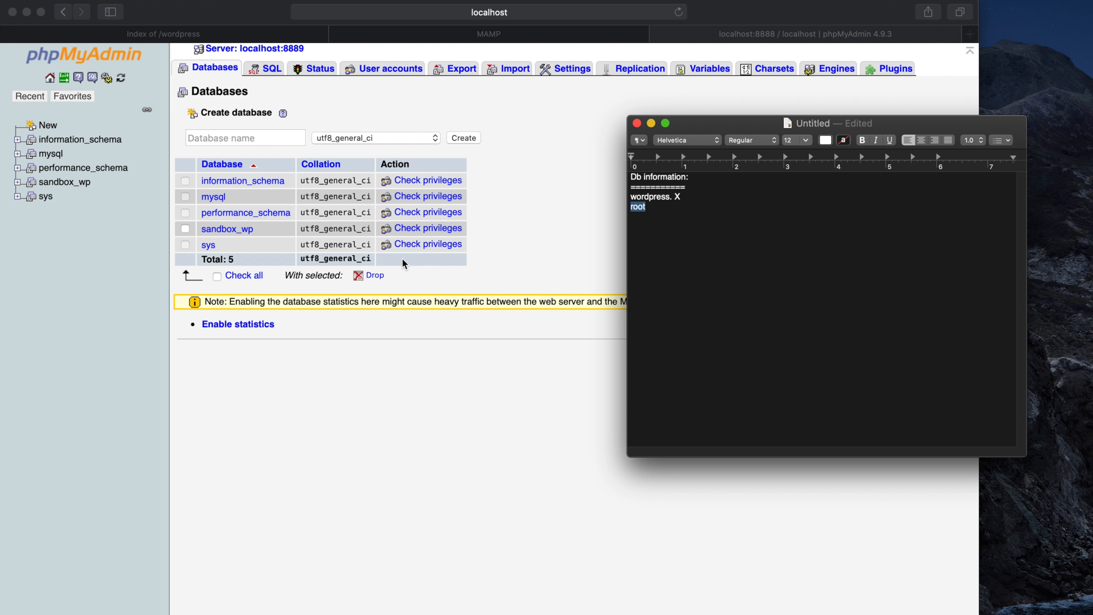
{"action": "key", "text": "Right"}
{"action": "key", "text": "Return"}
{"action": "type", "text": "Abc"}
{"action": "key", "text": "Return"}
{"action": "type", "text": "exy"}
Return to the Index of /wordpress tab in Safari.
{"action": "left_click", "coordinate": [537, 393]}
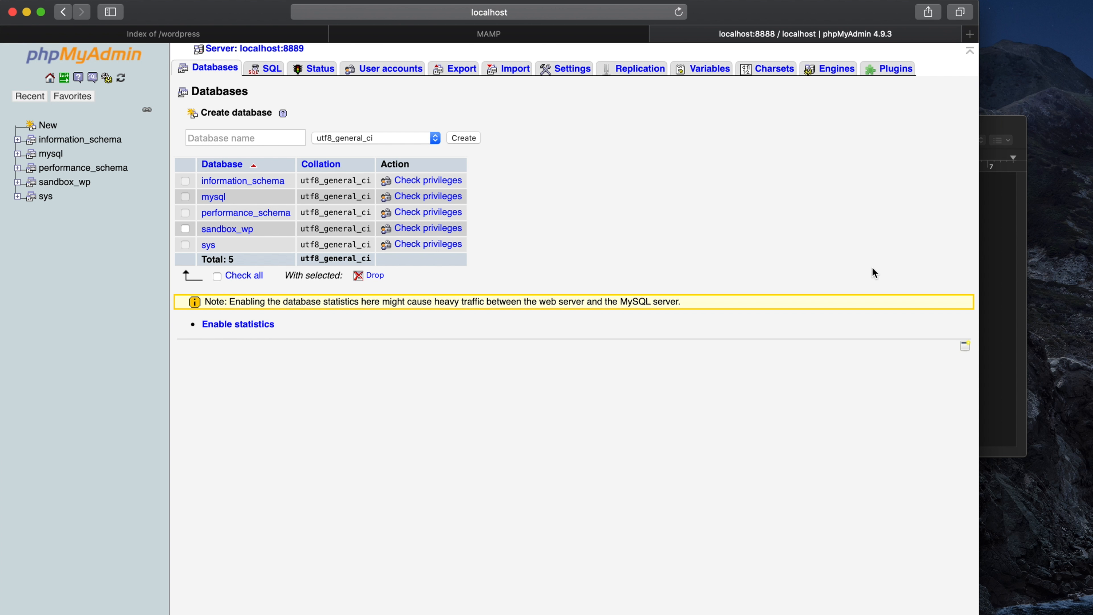
{"action": "left_click", "coordinate": [1007, 257]}
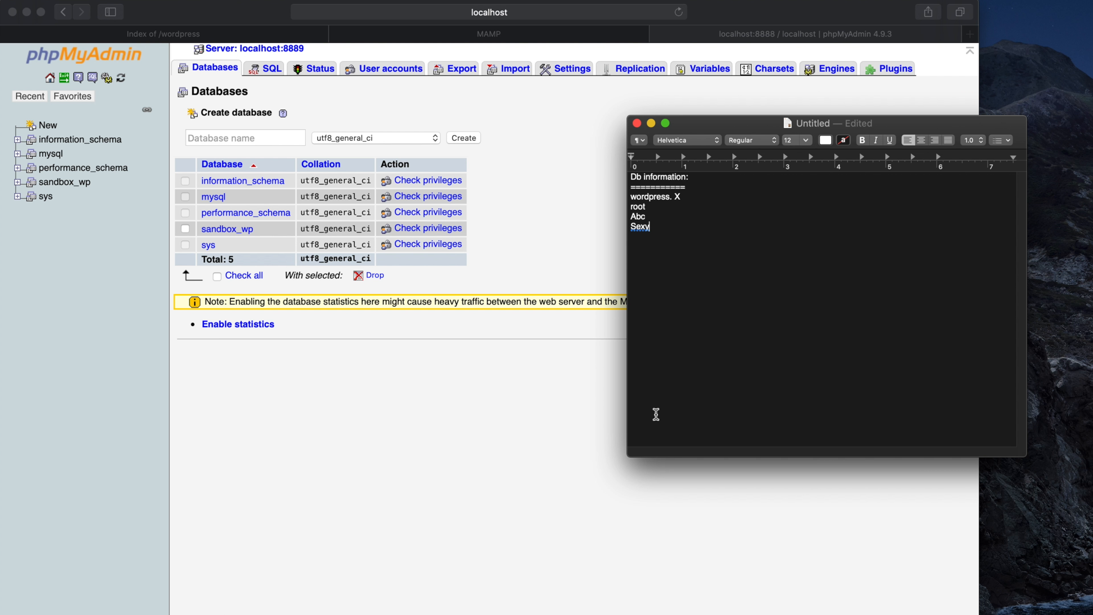
{"action": "left_click", "coordinate": [518, 464]}
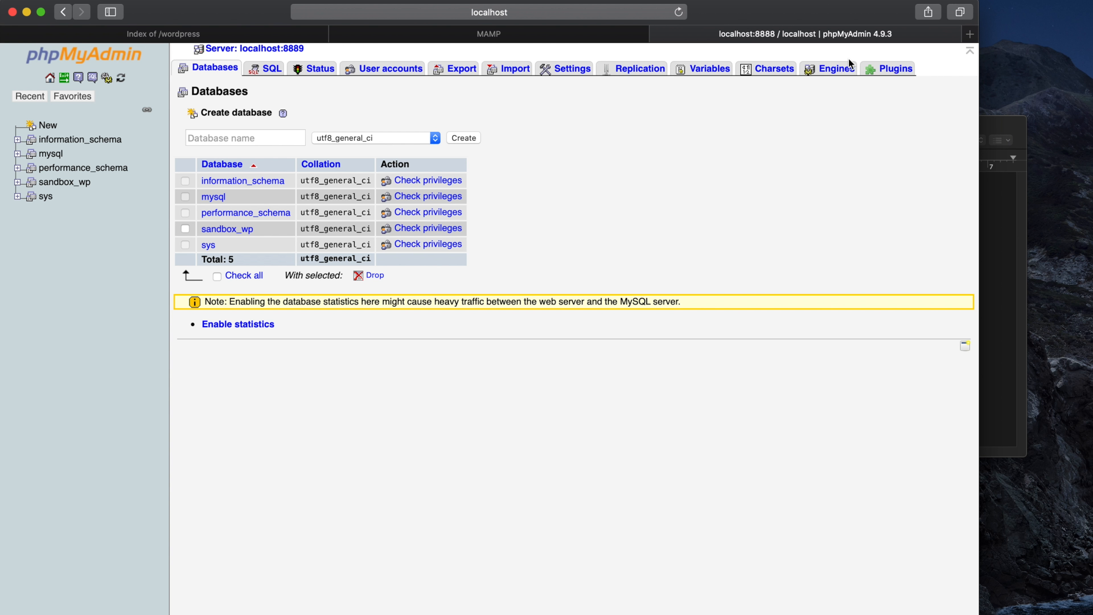
{"action": "left_click", "coordinate": [247, 38]}
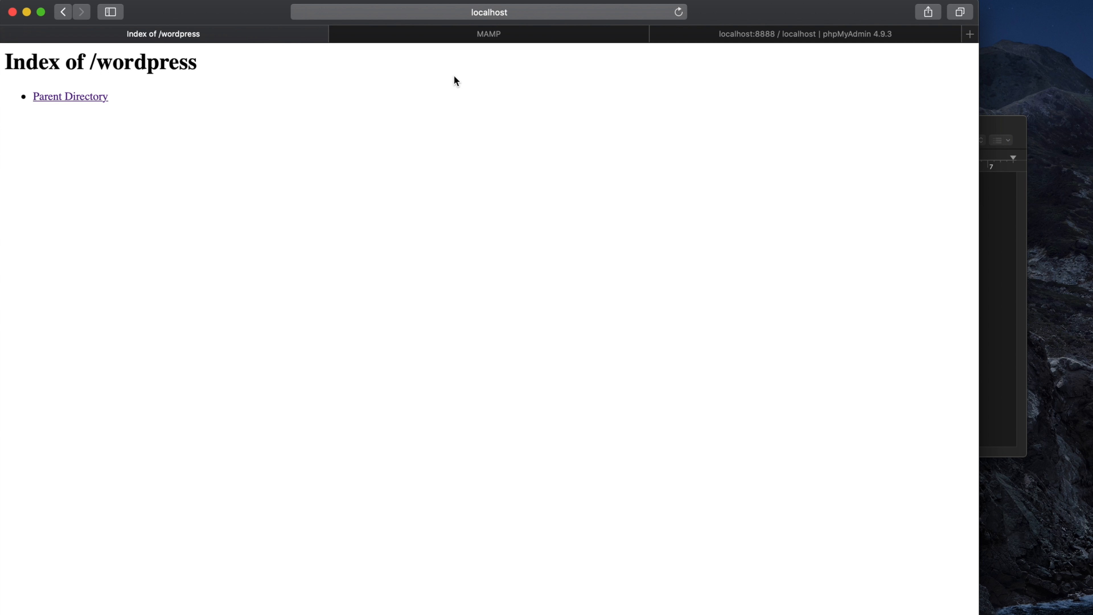
{"action": "left_click", "coordinate": [678, 12]}
{"action": "left_click", "coordinate": [994, 254]}
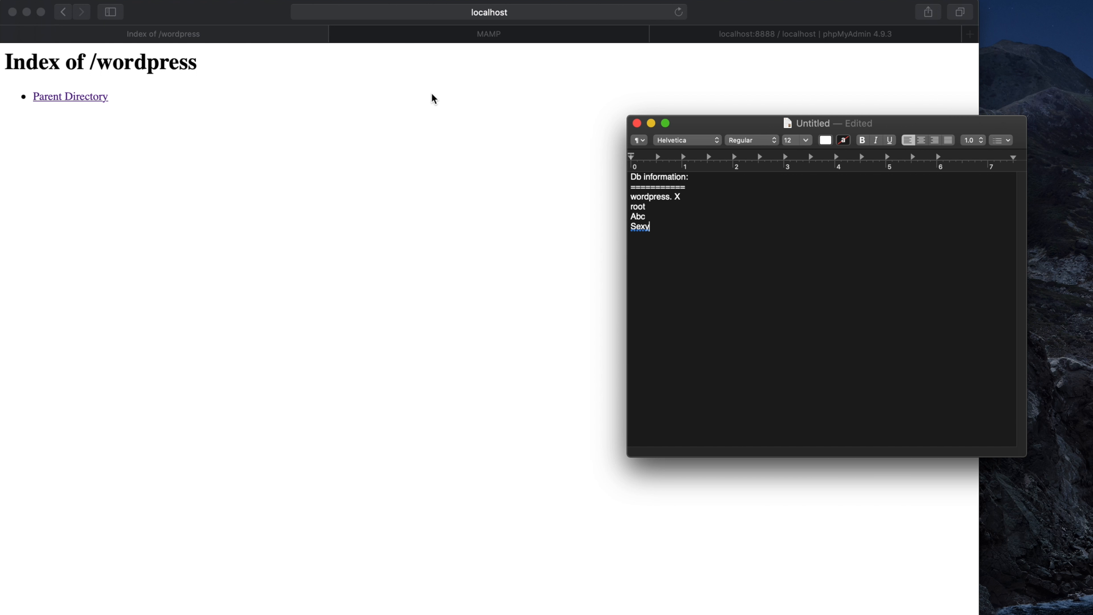
{"action": "left_click", "coordinate": [224, 35]}
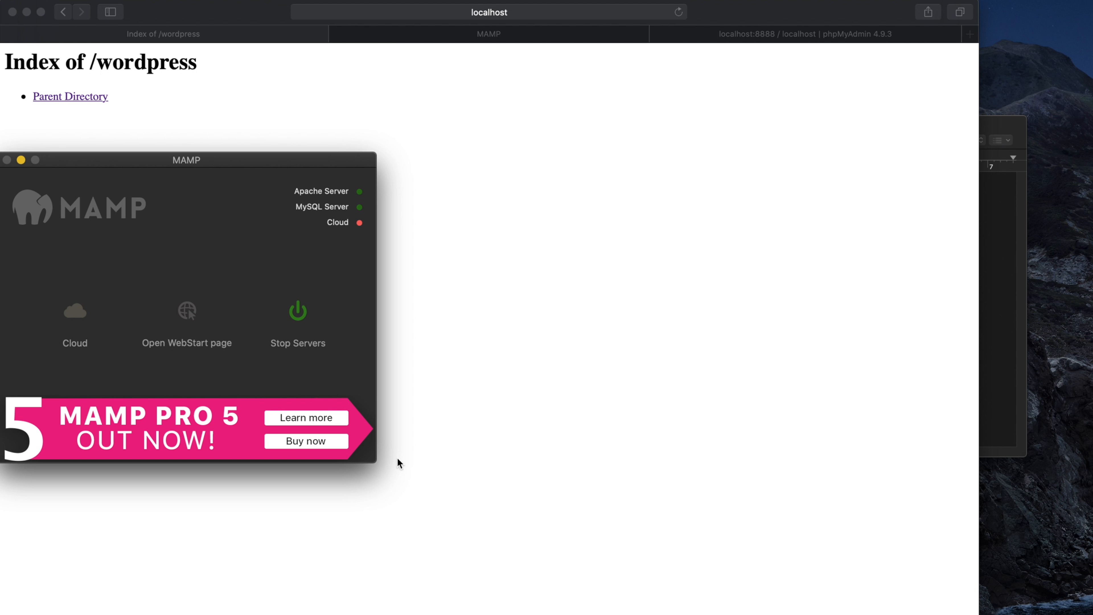
{"action": "left_click", "coordinate": [20, 160]}
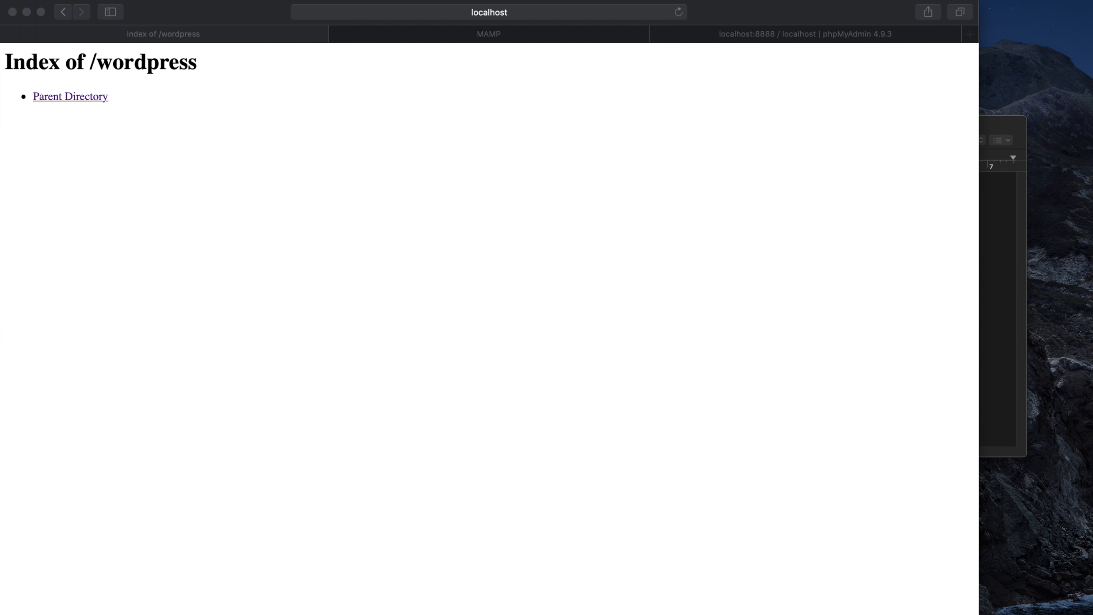
{"action": "left_click", "coordinate": [516, 614]}
Move the empty htdocs/wordpress Finder window aside, then return to the phpMyAdmin tab.
{"action": "left_click", "coordinate": [513, 333]}
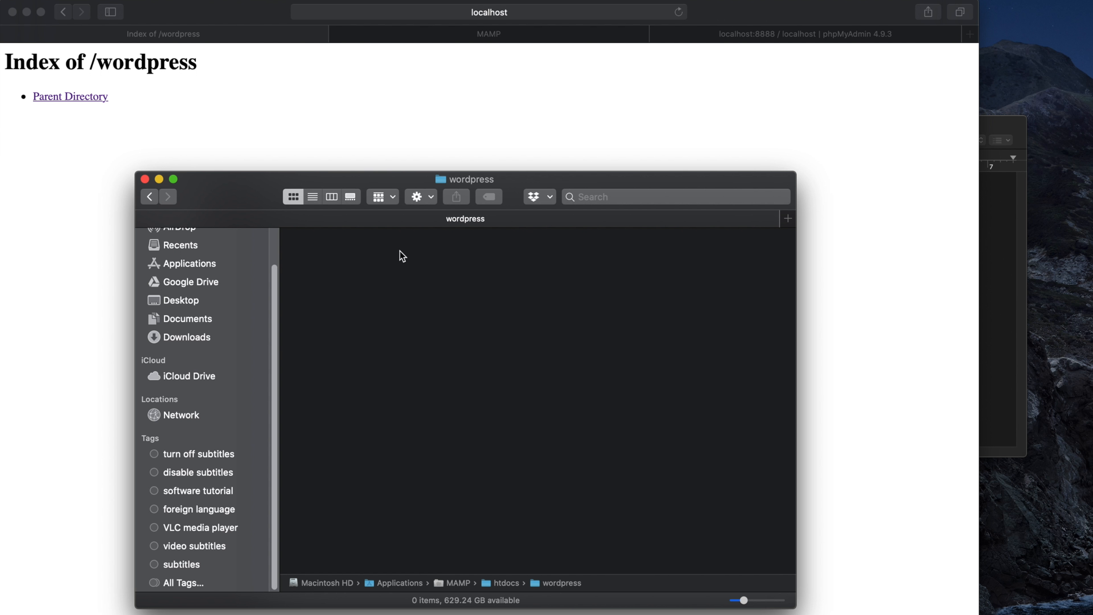
{"action": "left_click_drag", "start_coordinate": [372, 183], "coordinate": [505, 180]}
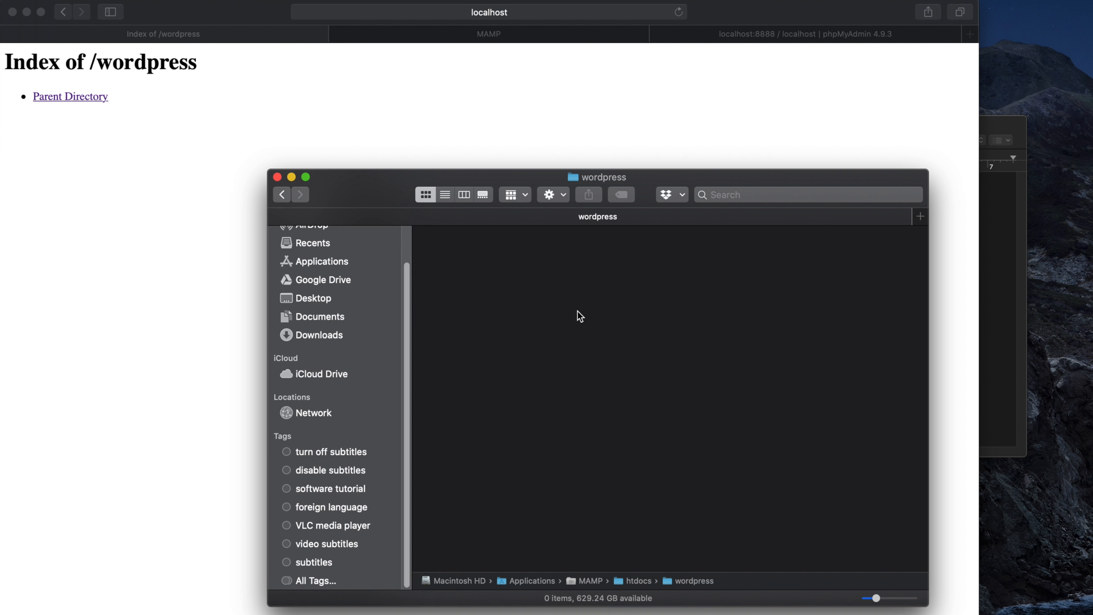
{"action": "left_click", "coordinate": [741, 35]}
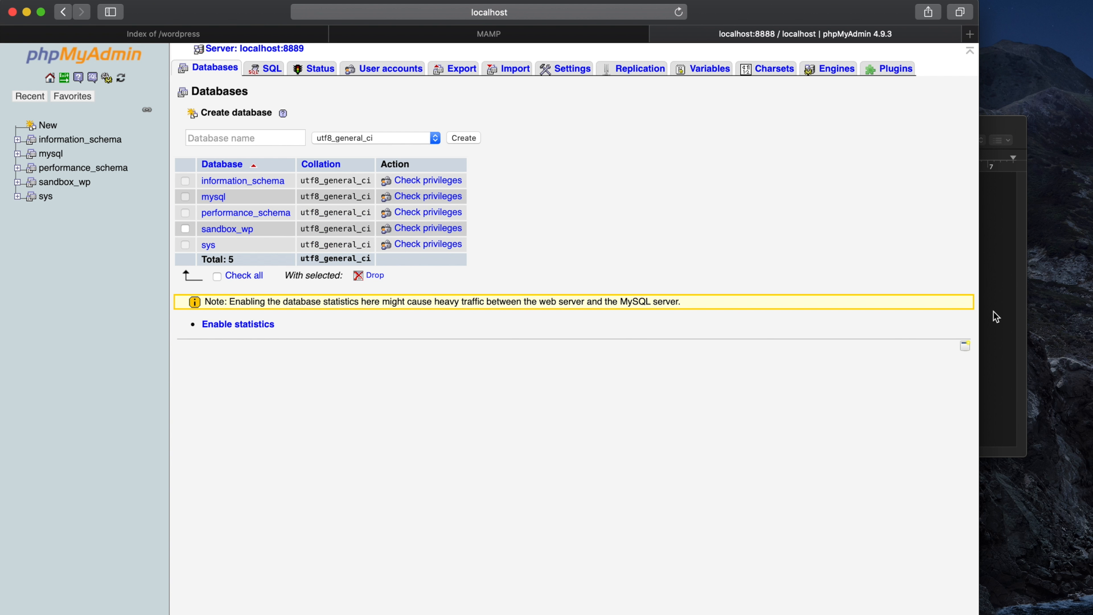
{"action": "left_click", "coordinate": [997, 375]}
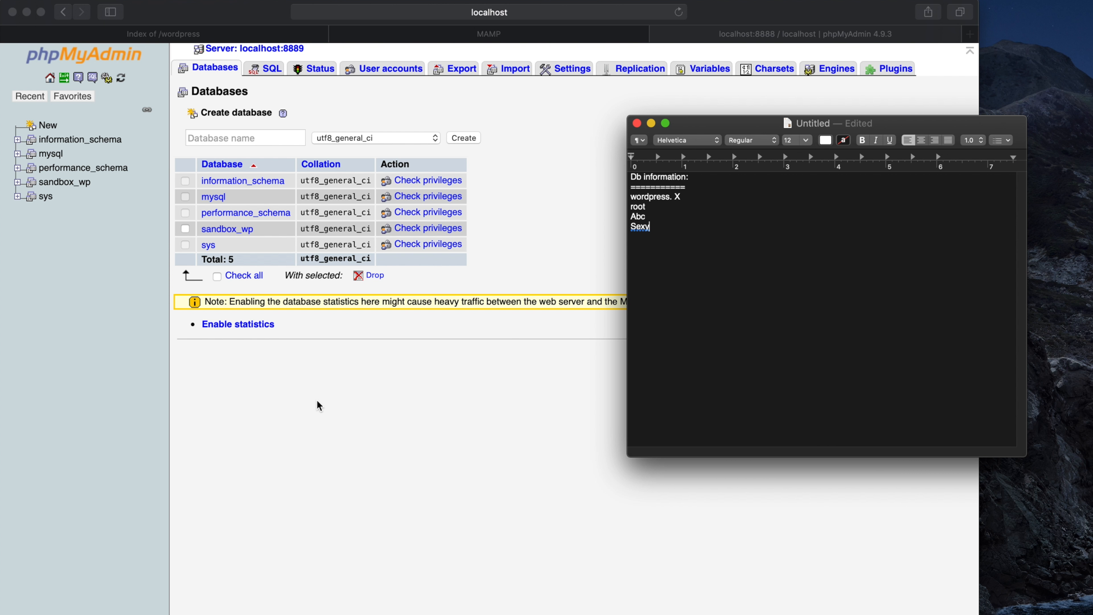
{"action": "left_click", "coordinate": [423, 446]}
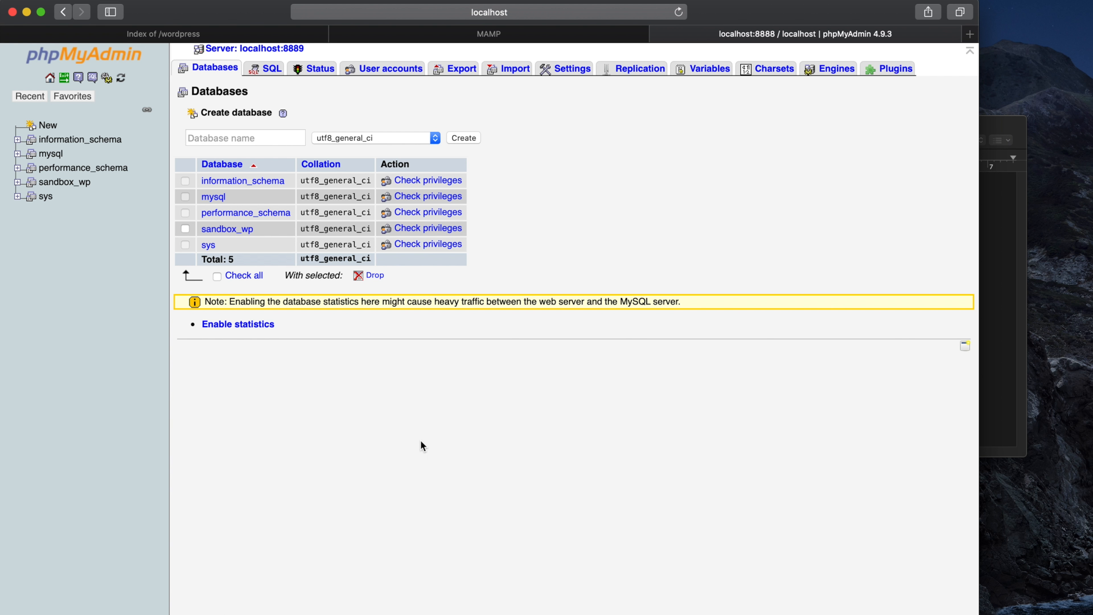